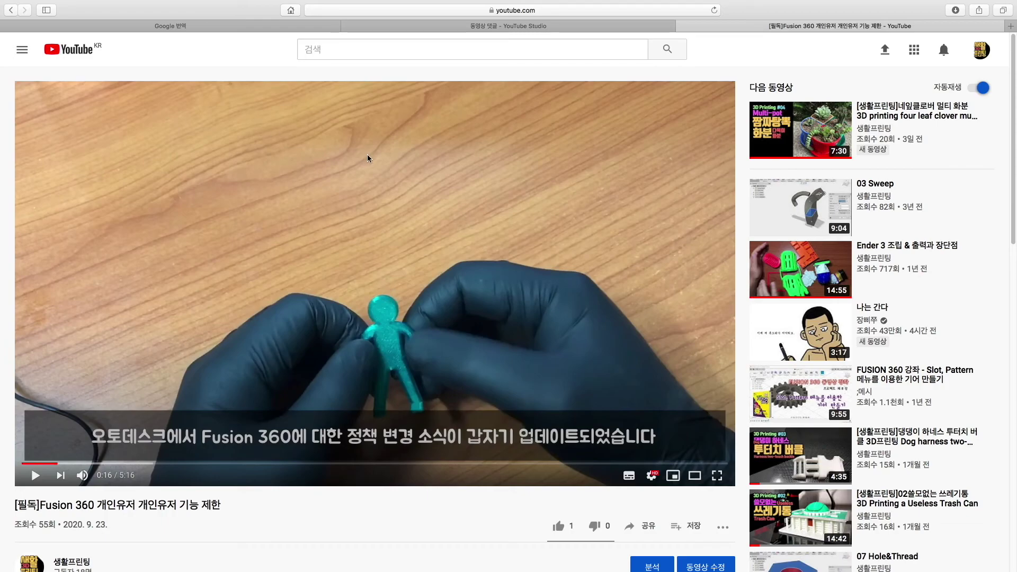
- Scroll the YouTube watch page to show the video description and its three comments
scroll(344, 171, down, 2)
scroll(344, 175, down, 3)
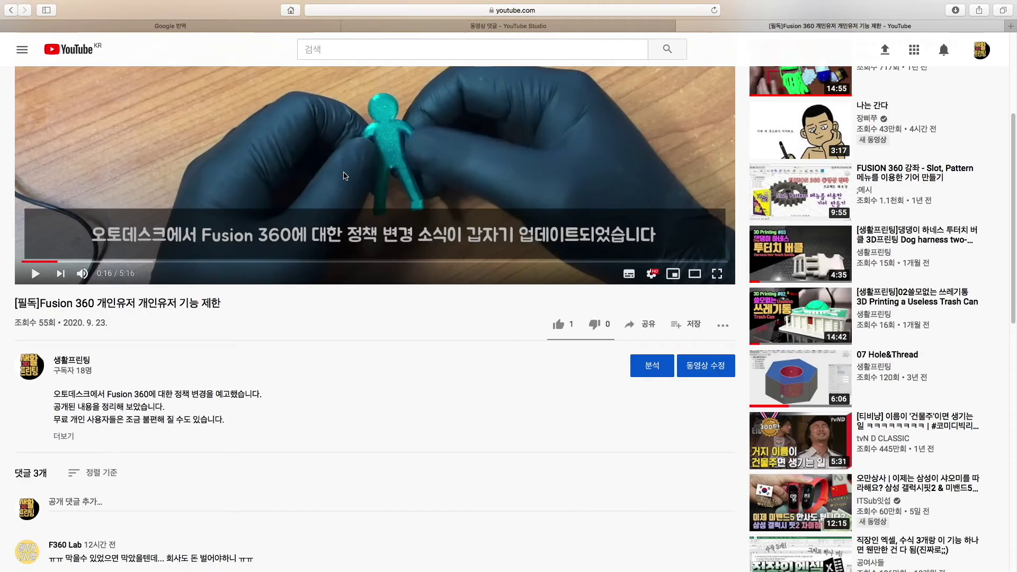
scroll(344, 191, down, 3)
scroll(346, 195, down, 1)
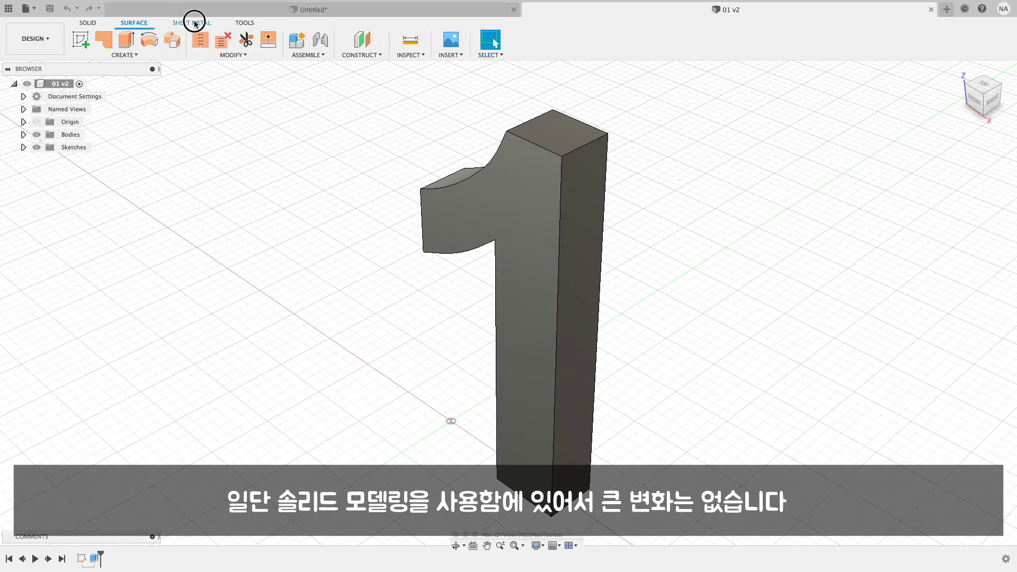
- Switch the numeral 1 model to the Render workspace and check its Render Settings
click(35, 38)
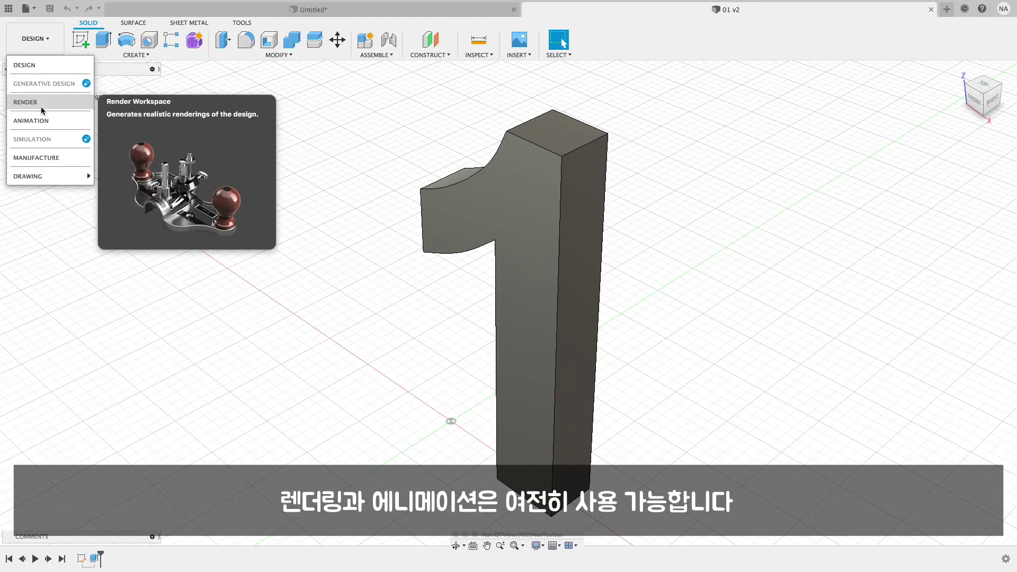
click(39, 102)
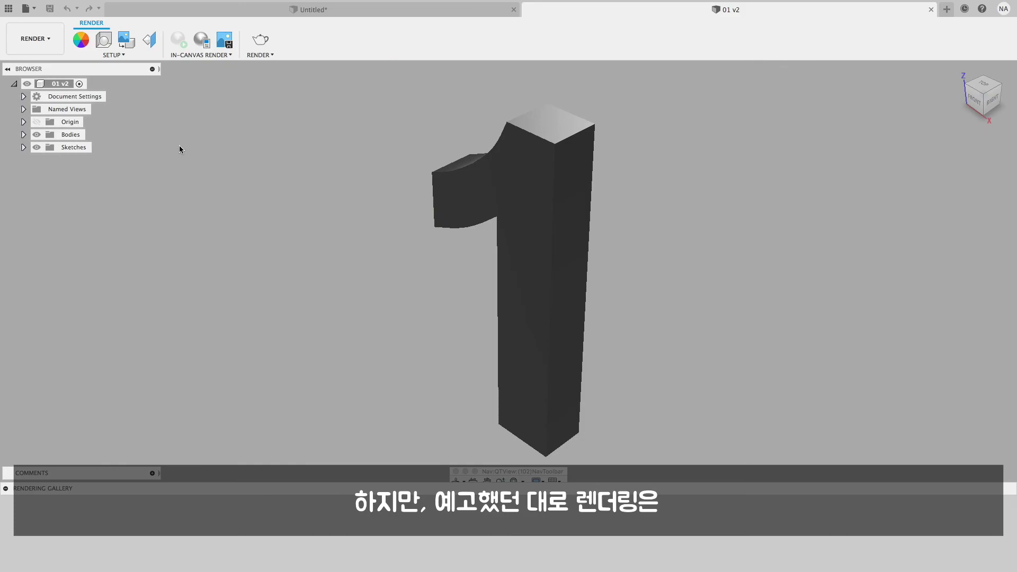
click(271, 48)
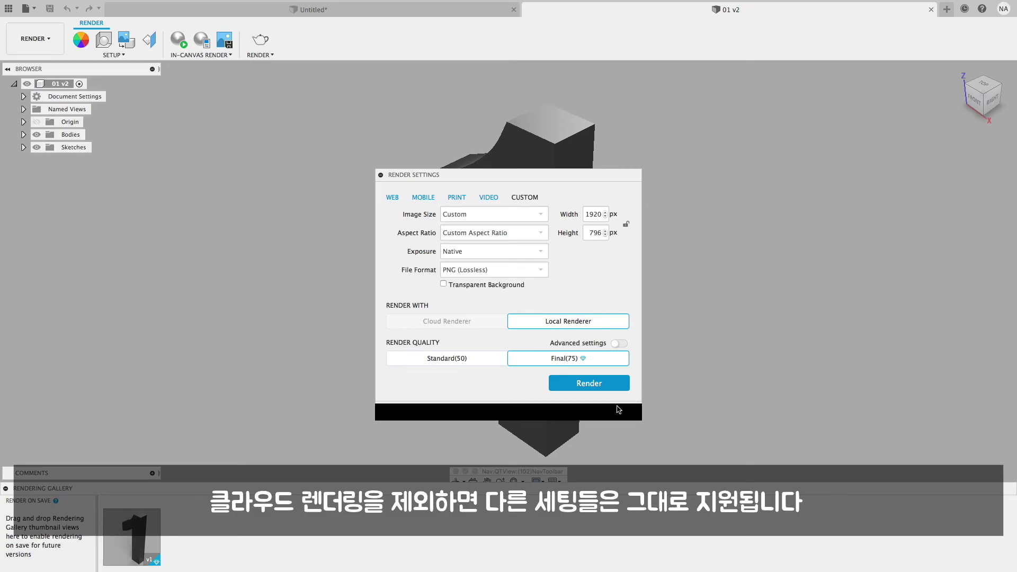
key(Escape)
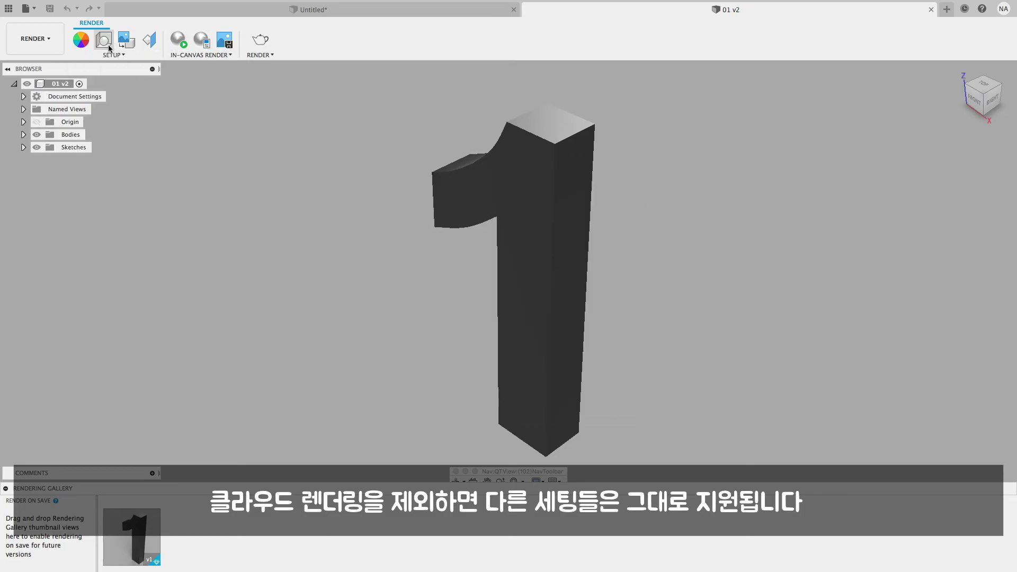
- Review the Scene Settings Environment Library, then bring up the workspace list again
click(104, 40)
scroll(980, 239, down, 1)
scroll(980, 244, up, 1)
click(943, 147)
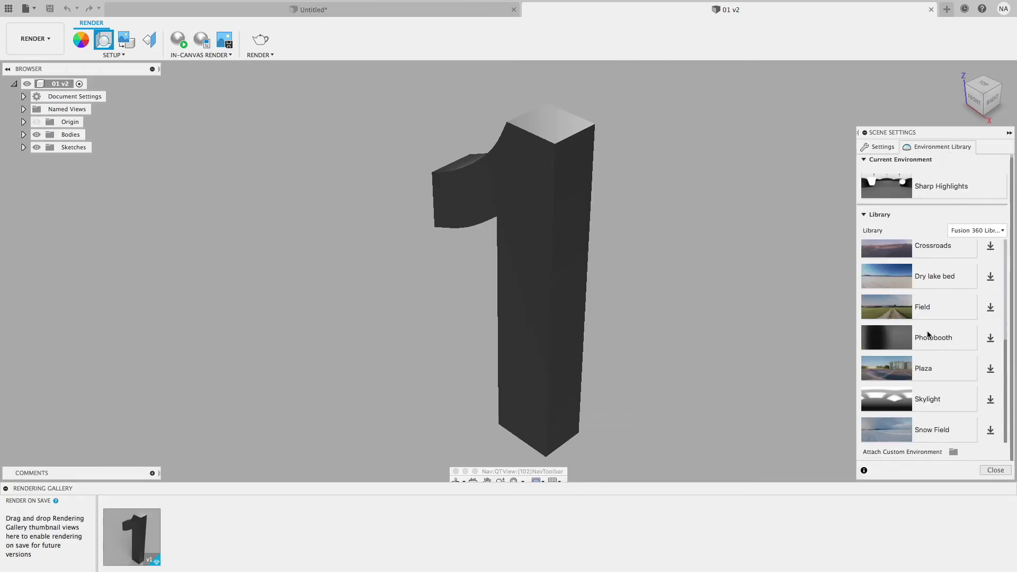
click(35, 39)
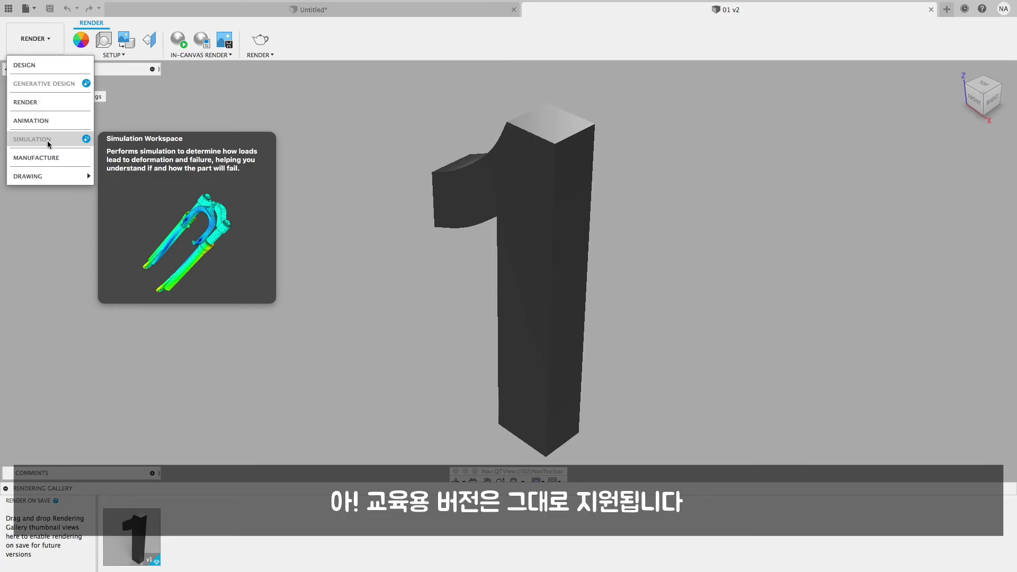
- Move the numeral model into the Manufacture workspace with its Milling toolbar and CAM browser
click(48, 157)
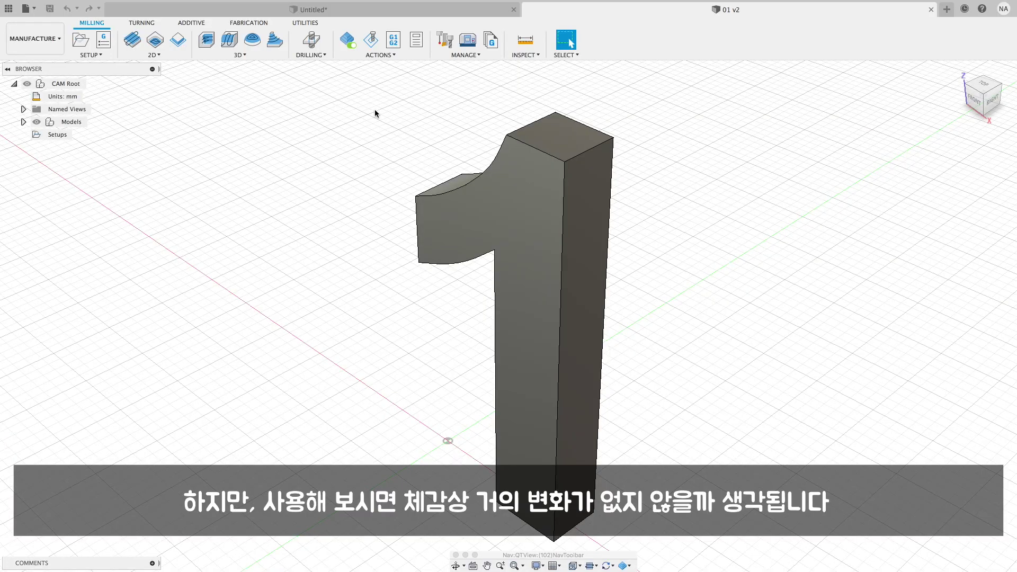
click(47, 41)
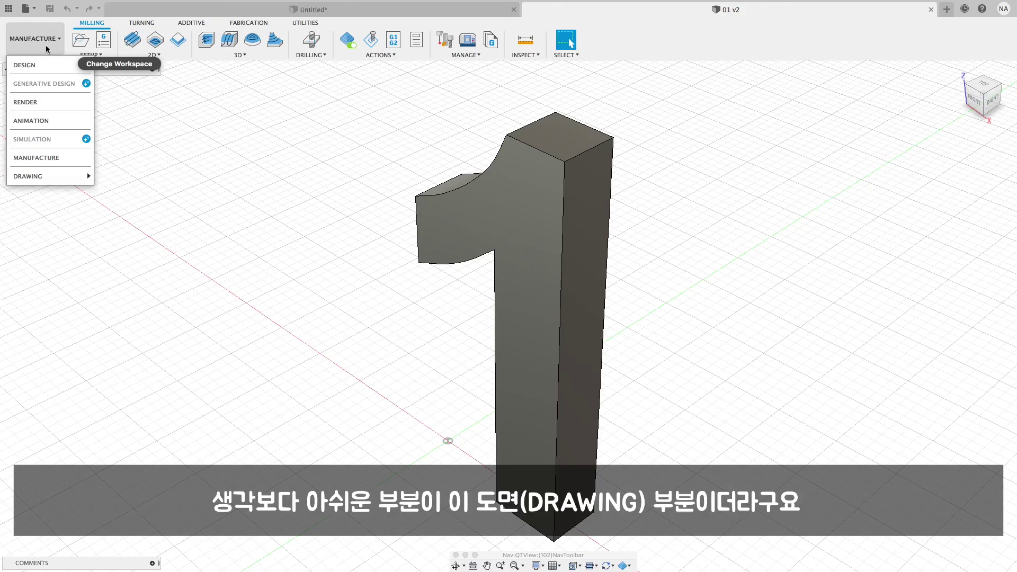
- Create a drawing from the design with an NE Isometric view placed at the upper right
mouse_move(28, 176)
click(103, 179)
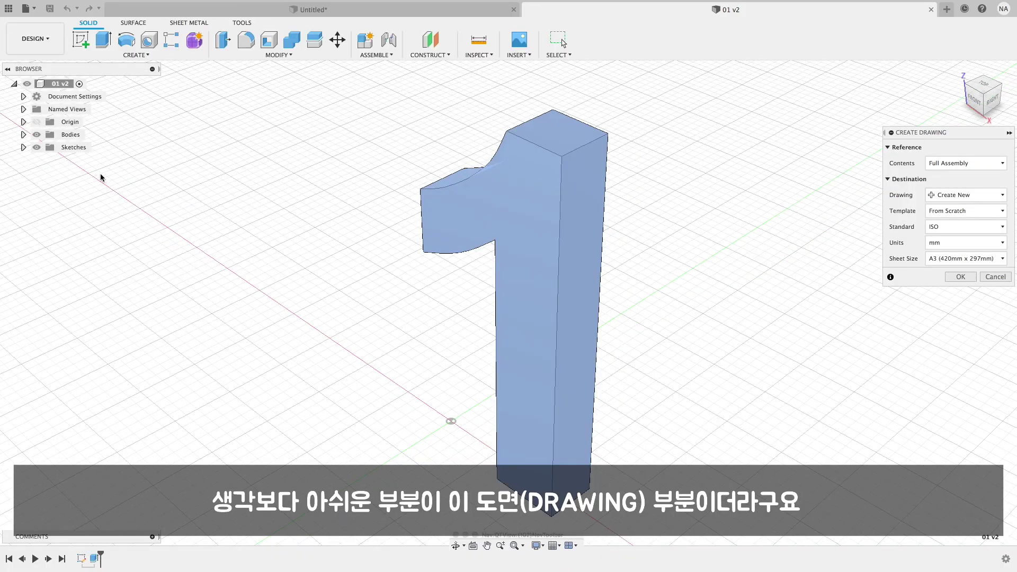
click(961, 276)
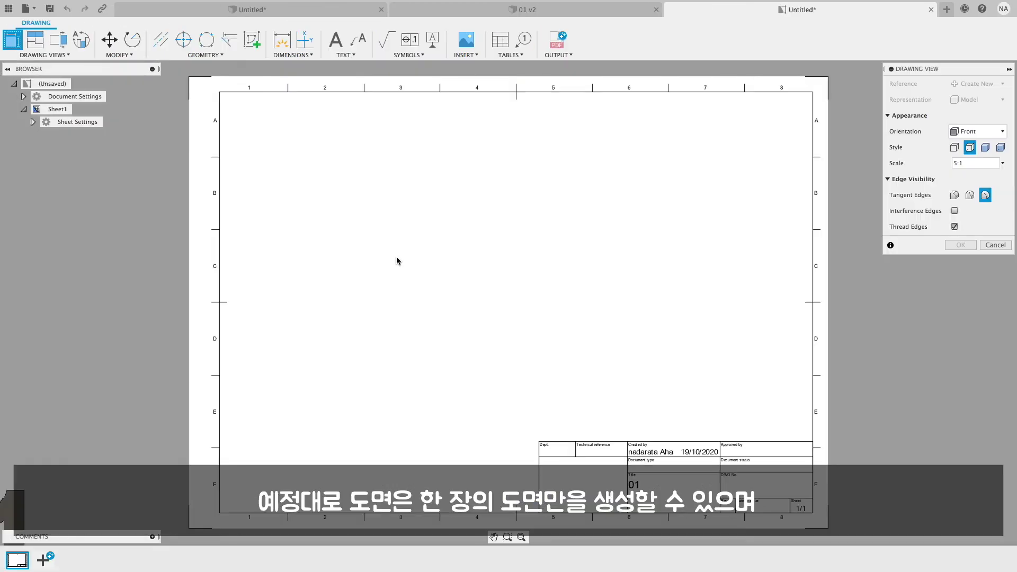
click(977, 131)
click(975, 241)
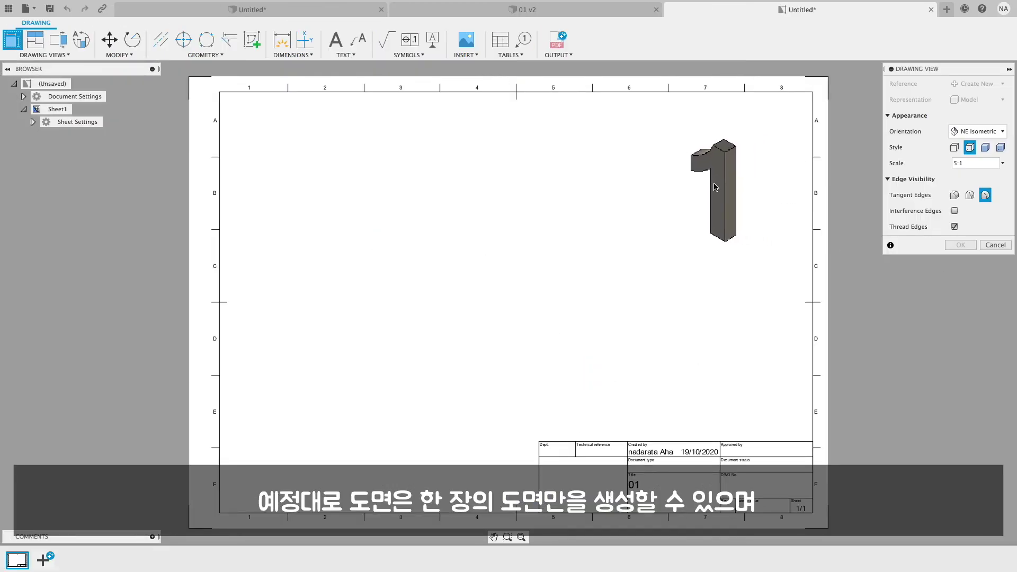
click(961, 246)
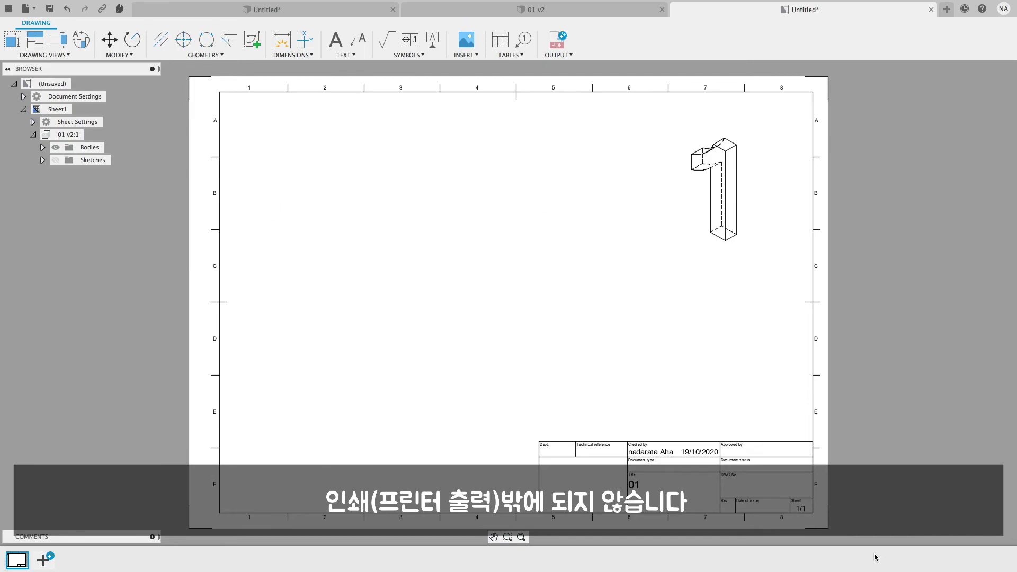
- Try outputting the sheet as PDF and DXF, then return to the design and show Sketch1
click(559, 56)
click(568, 67)
click(559, 55)
click(571, 89)
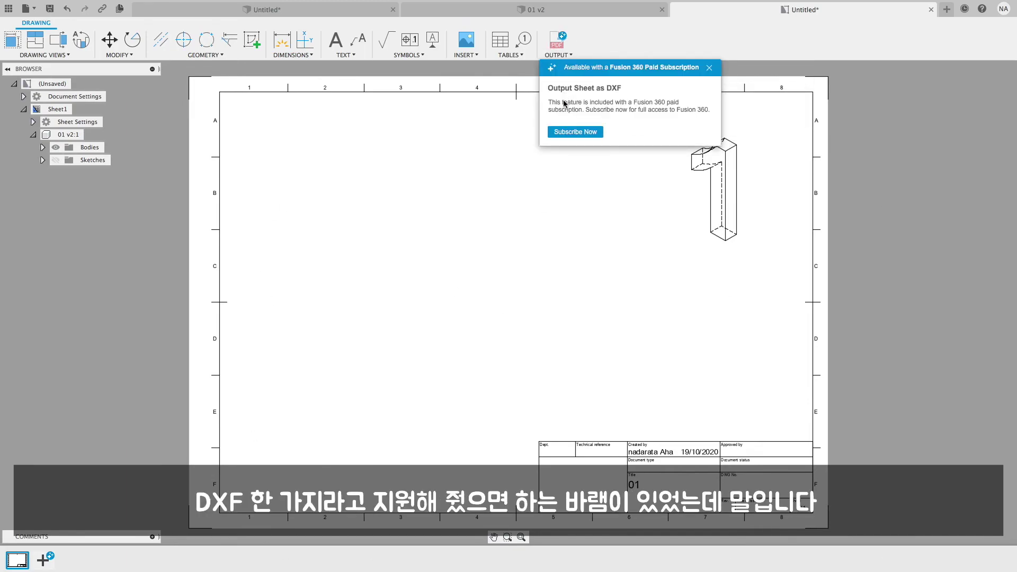
click(709, 68)
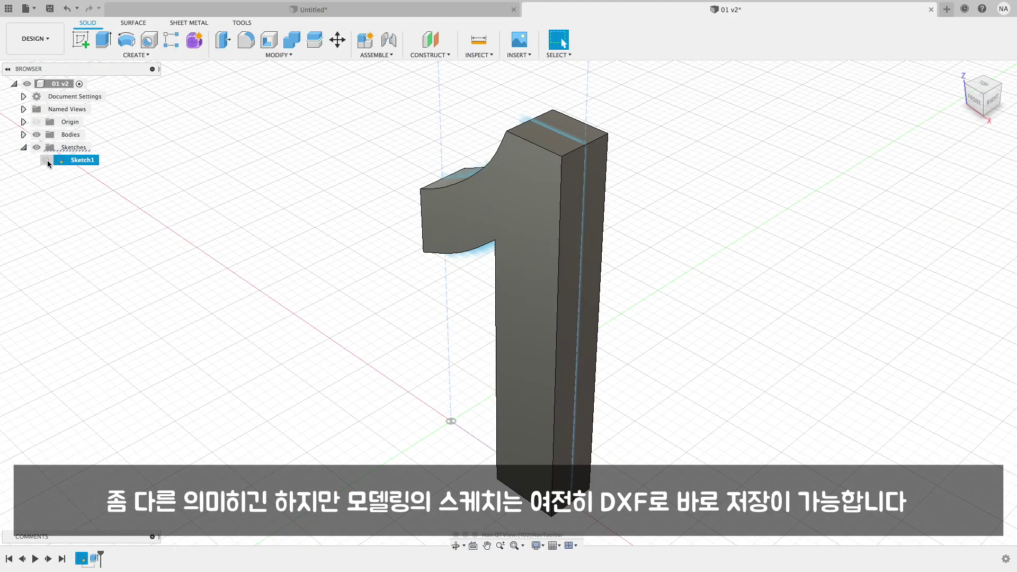
click(46, 160)
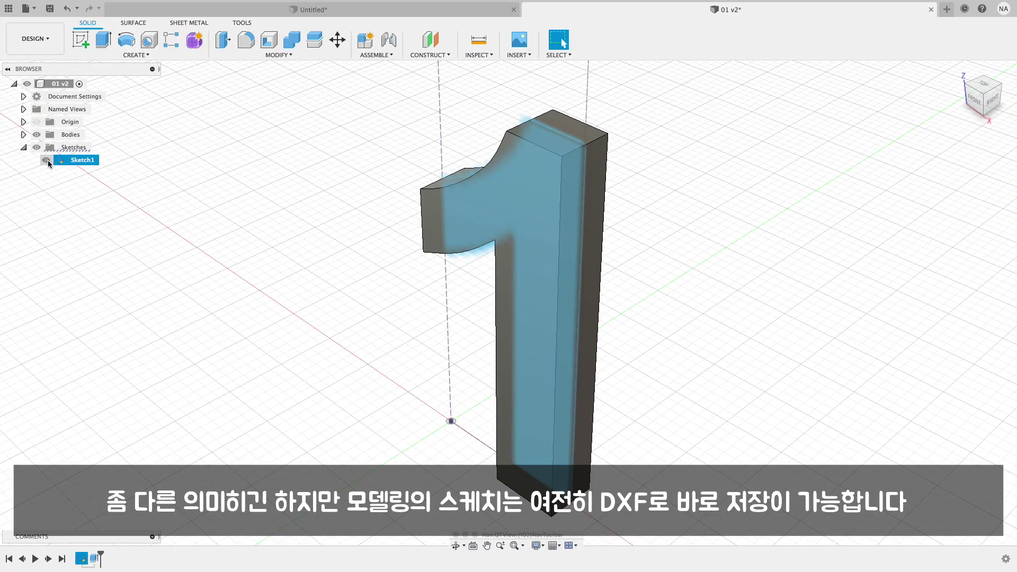
right_click(67, 161)
click(96, 237)
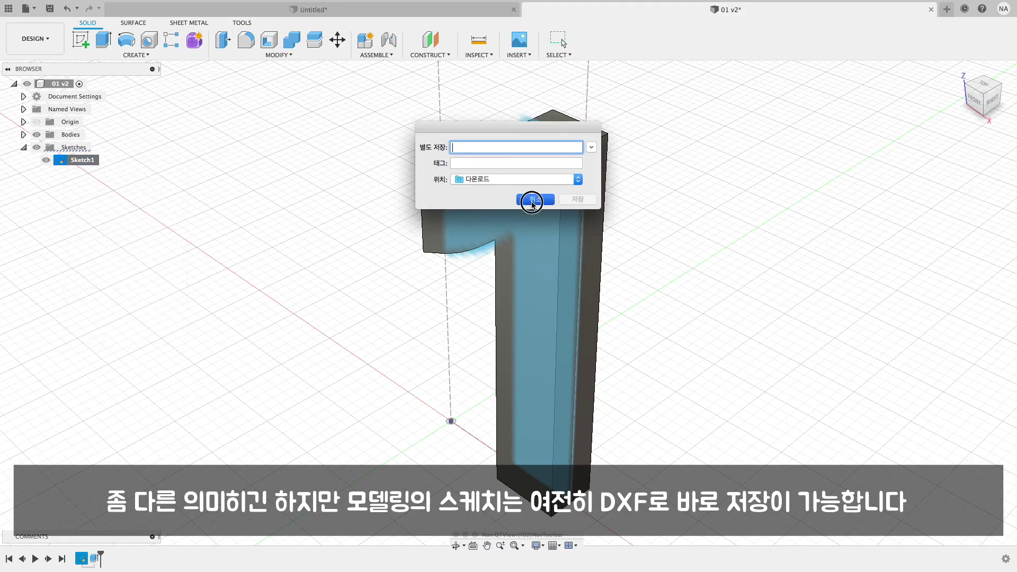
click(533, 203)
click(22, 15)
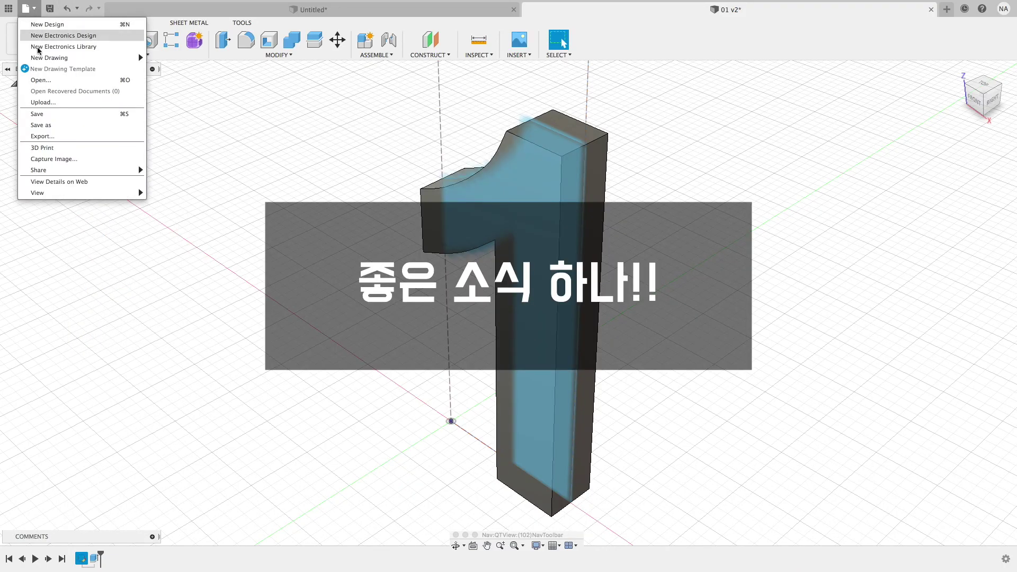
click(48, 136)
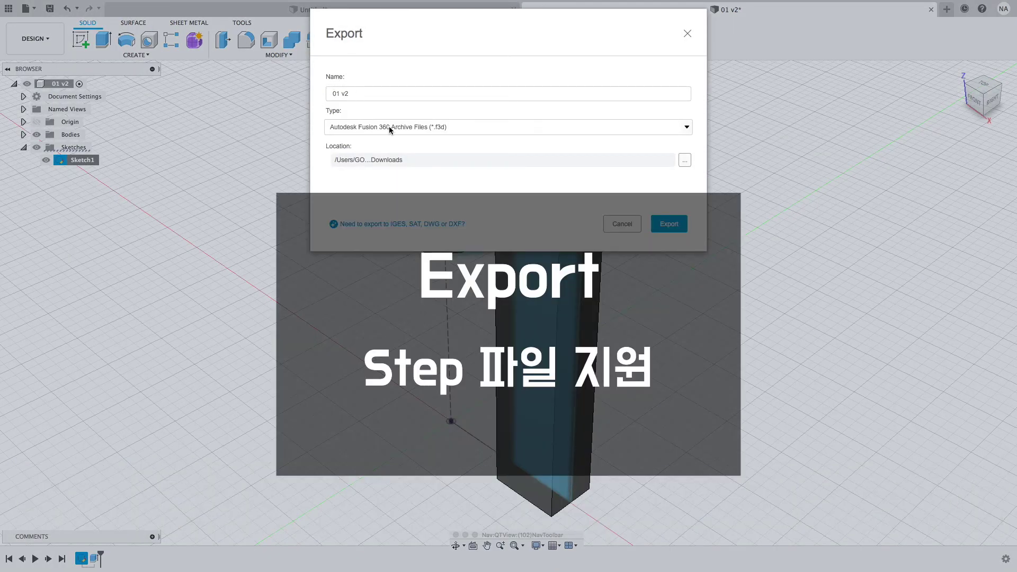
click(391, 130)
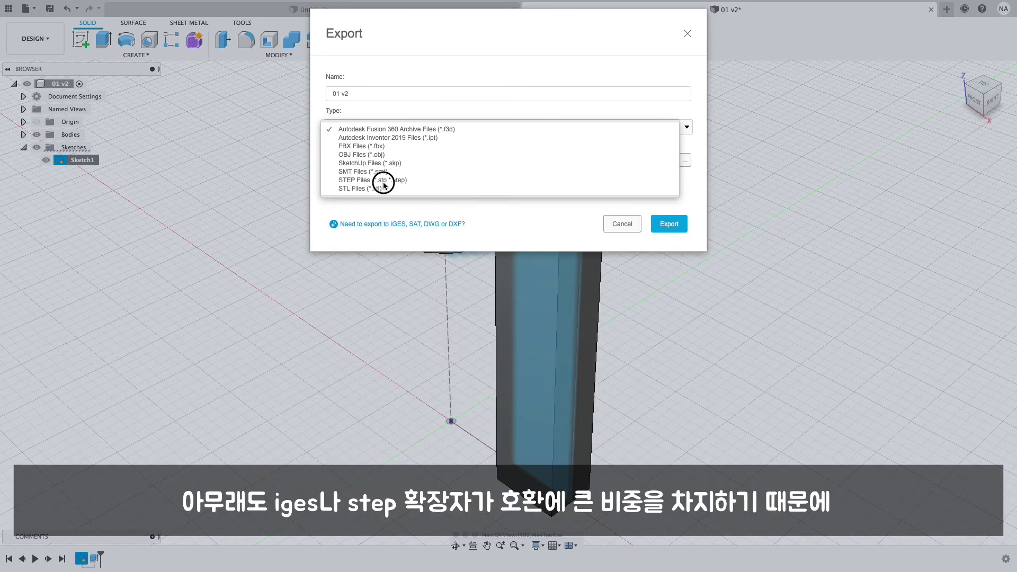
click(387, 181)
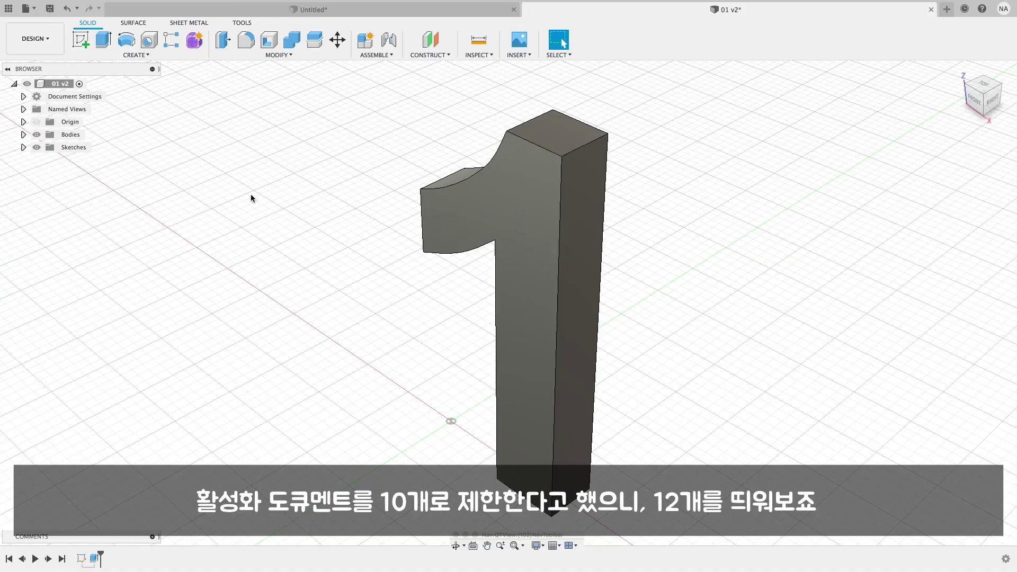
- Switch from the empty Untitled design to the 01 v2 numeral design
click(9, 8)
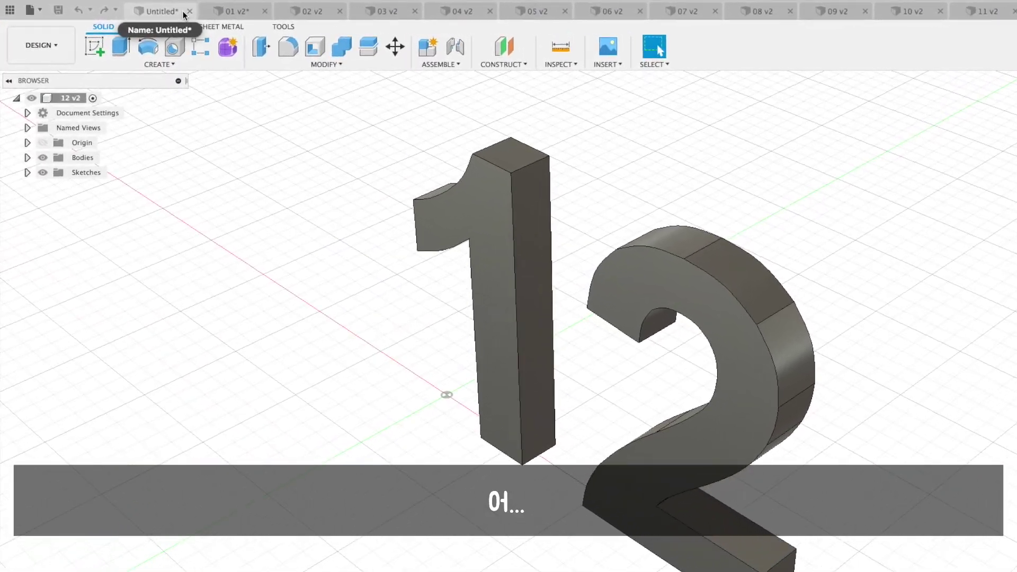
click(182, 13)
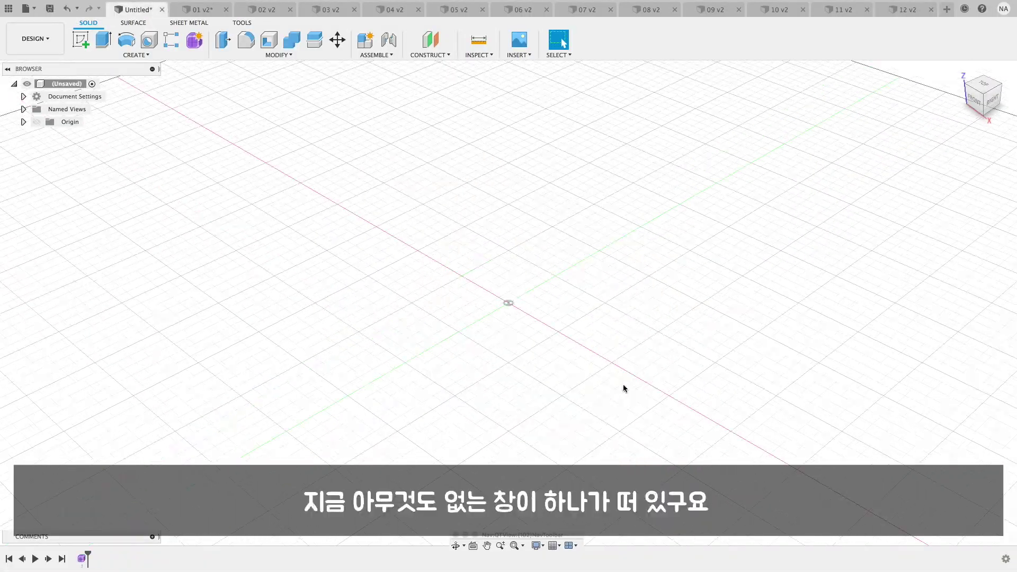
click(197, 9)
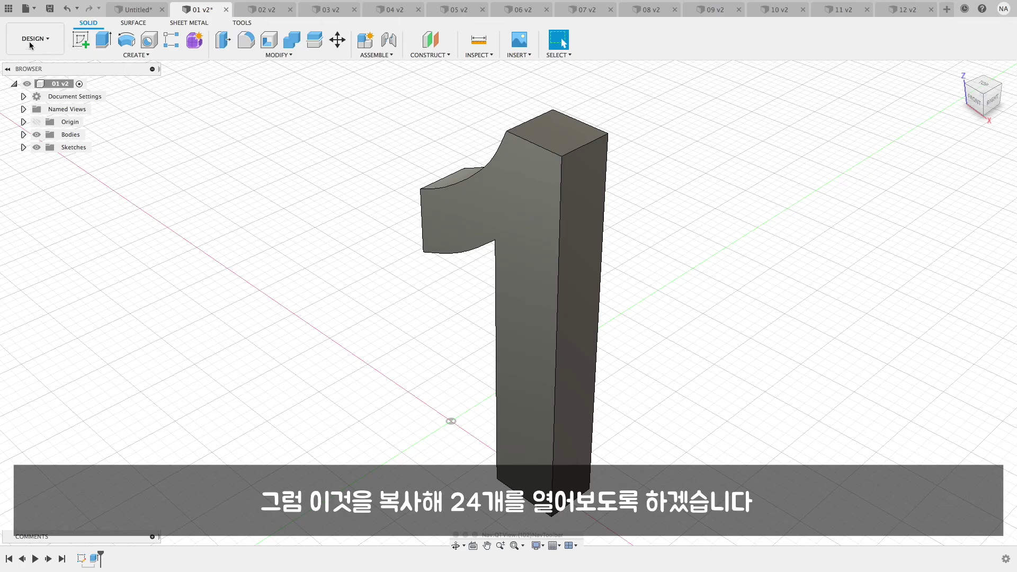
click(9, 8)
- Open the copied 01 design from New Folder and step through the open design tabs
scroll(127, 552, down, 2)
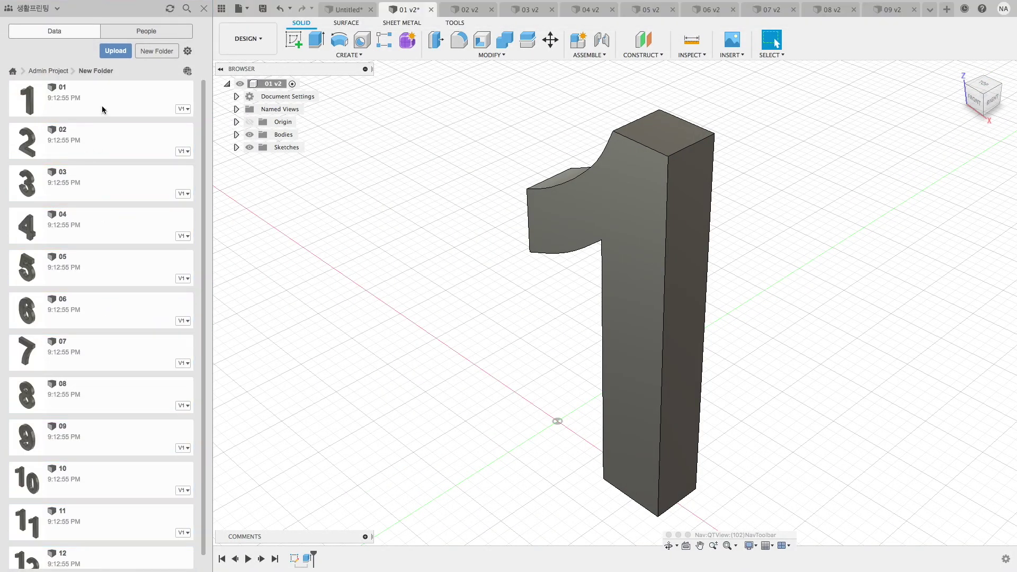
double_click(102, 110)
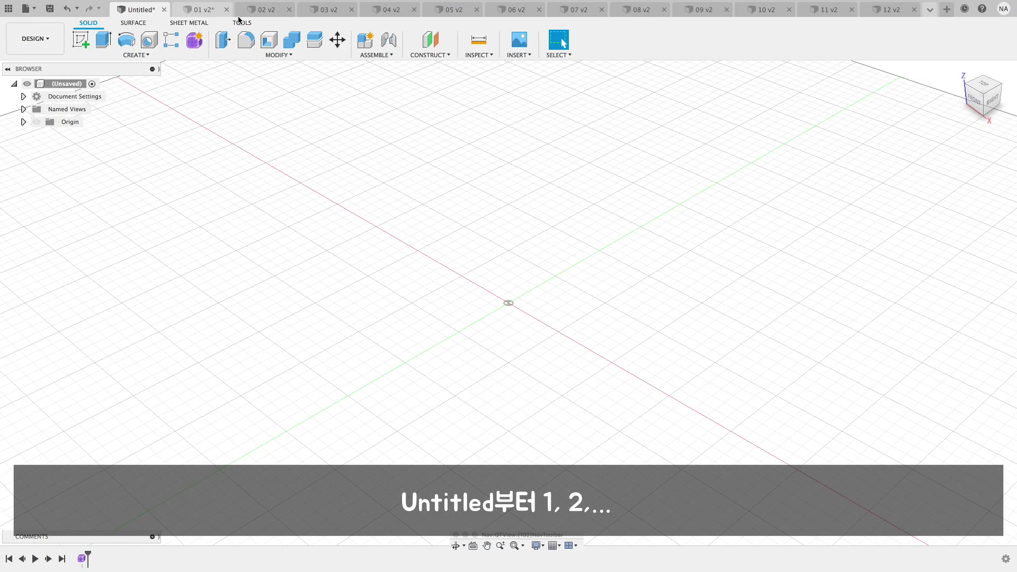
click(202, 9)
click(264, 9)
click(325, 9)
click(513, 9)
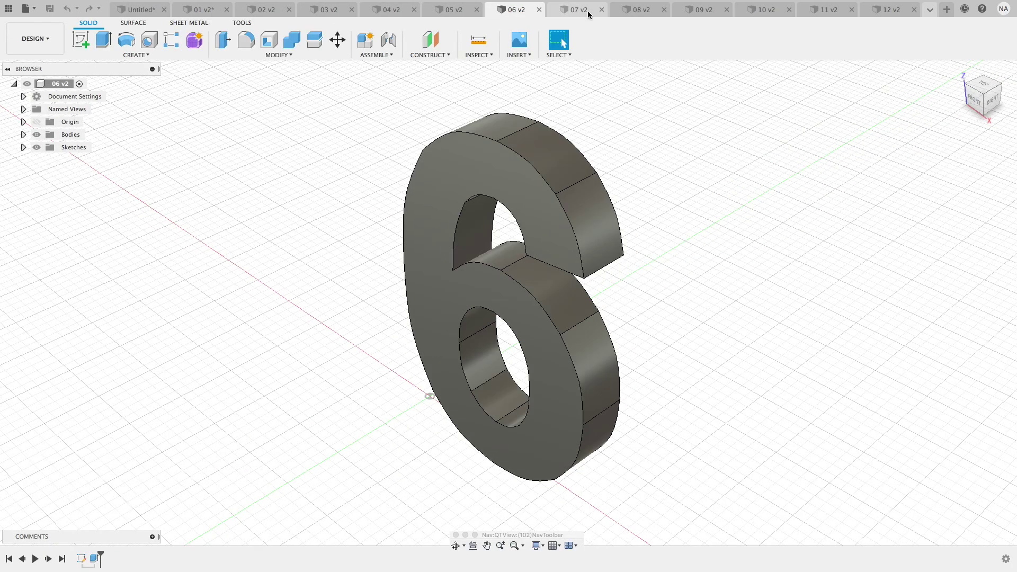
click(589, 14)
click(641, 9)
click(703, 9)
click(766, 9)
click(827, 10)
click(890, 9)
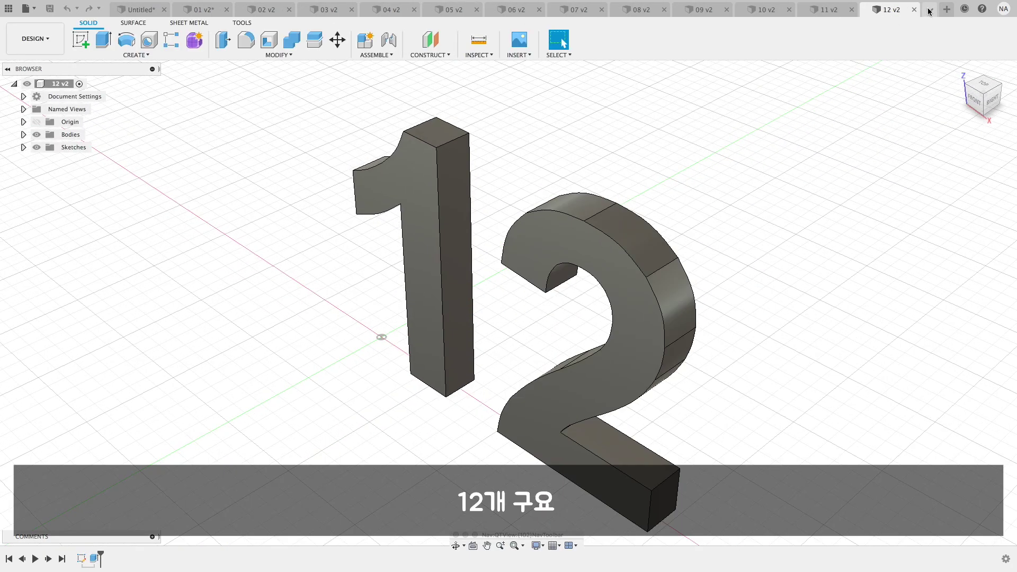
- Jump to 01 v1 from the open-documents list, cycle the v1 tabs, and open copied 10
click(930, 11)
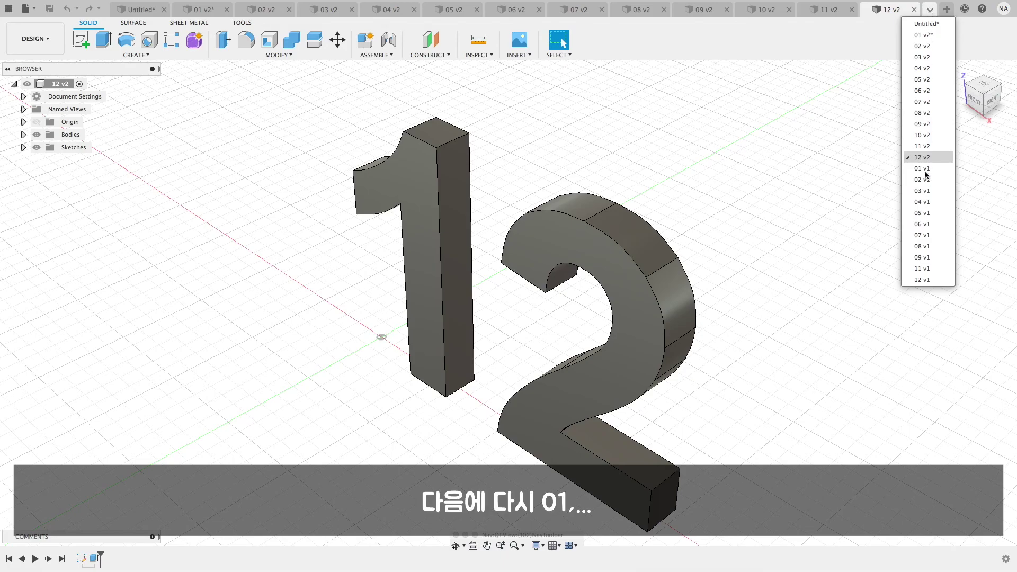
click(923, 169)
click(328, 9)
click(391, 10)
click(453, 9)
click(513, 9)
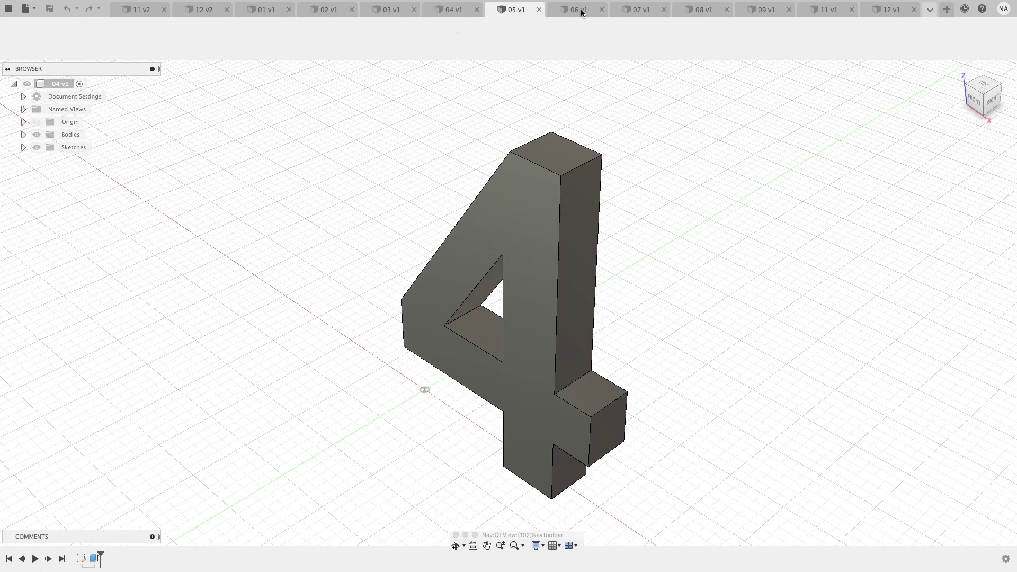
click(580, 9)
click(642, 9)
click(704, 9)
click(761, 10)
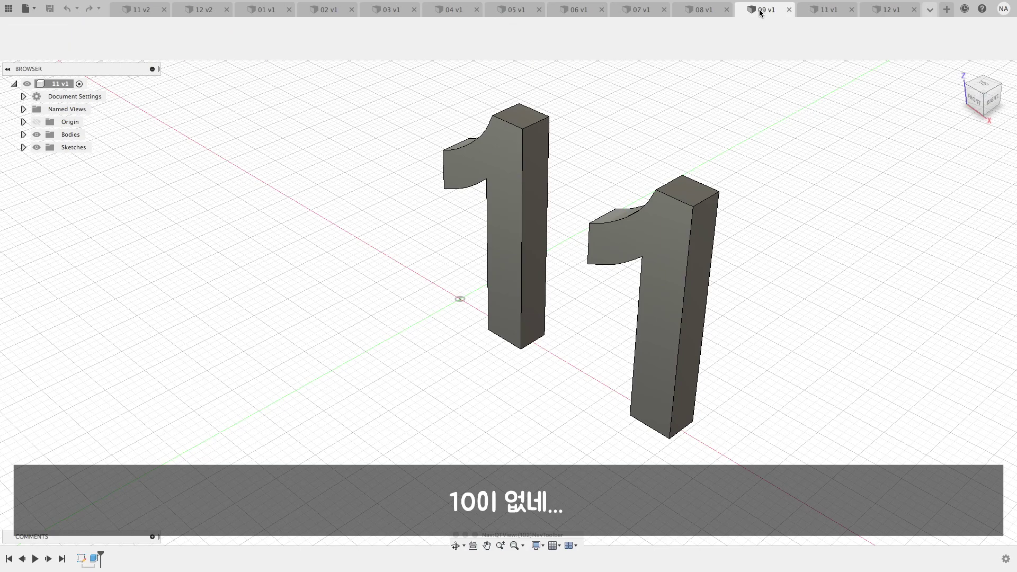
double_click(93, 467)
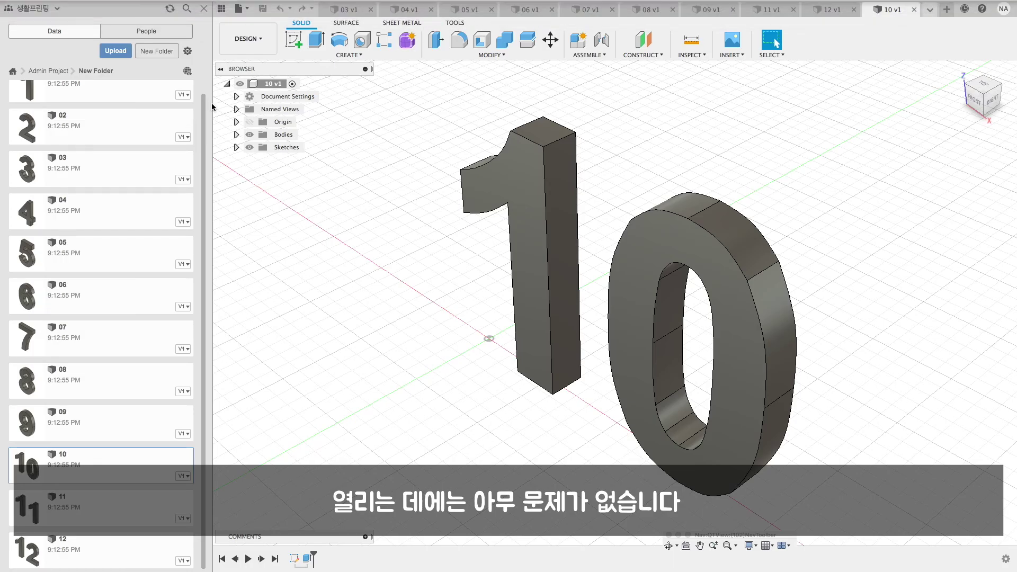
- Confirm 25 designs are open (Untitled plus 01–12 v1 and v2), leaving numeral 10 showing
click(931, 10)
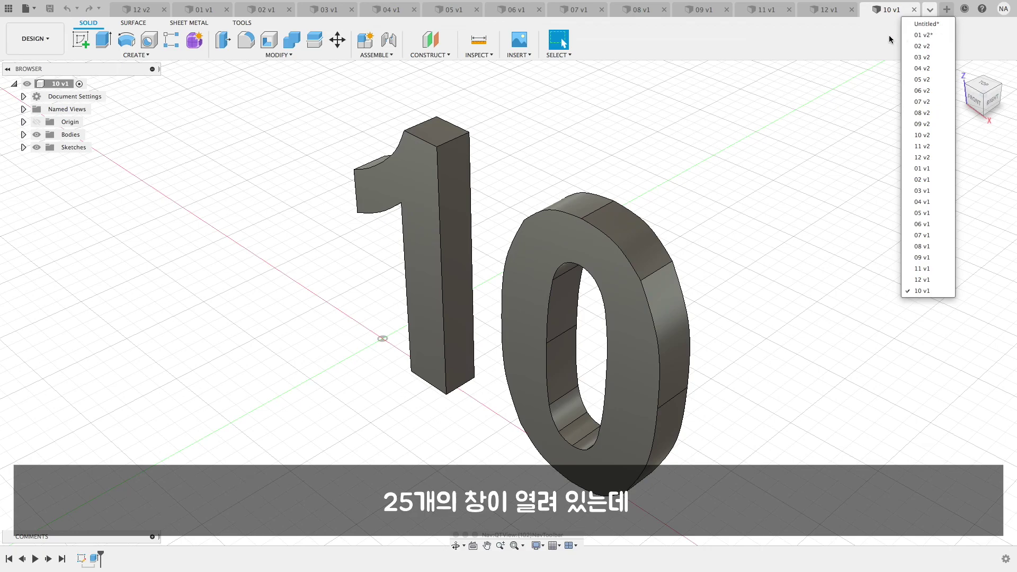
click(858, 43)
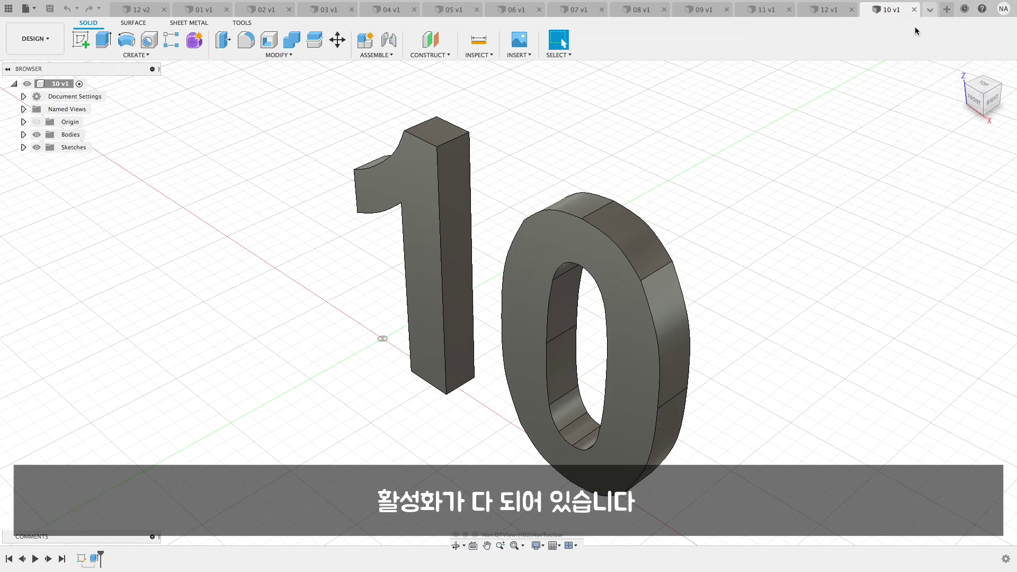
- Hide the sketches in 02 v2 and step through the remaining v2 numeral designs
click(36, 147)
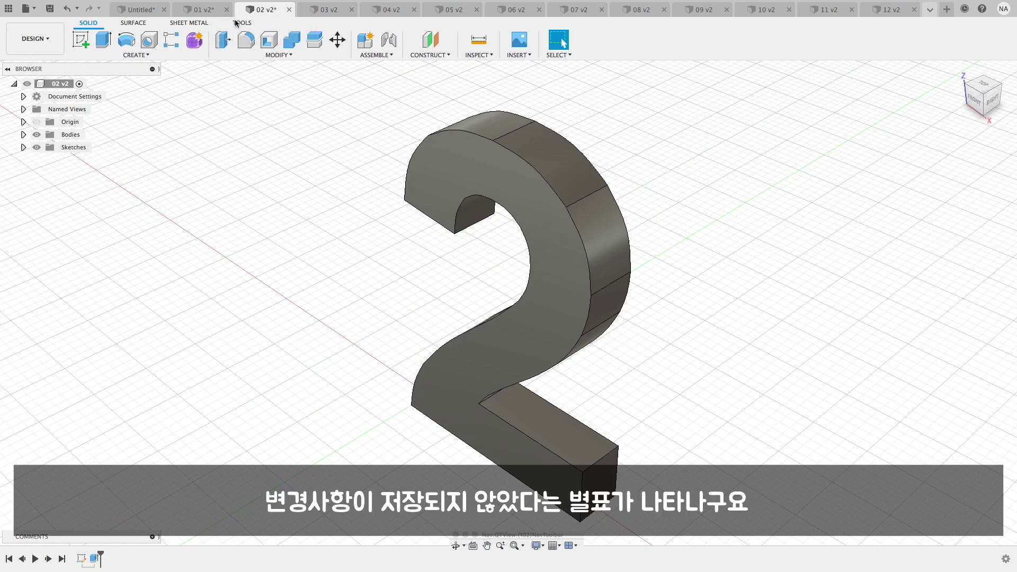
click(328, 11)
click(390, 9)
click(452, 9)
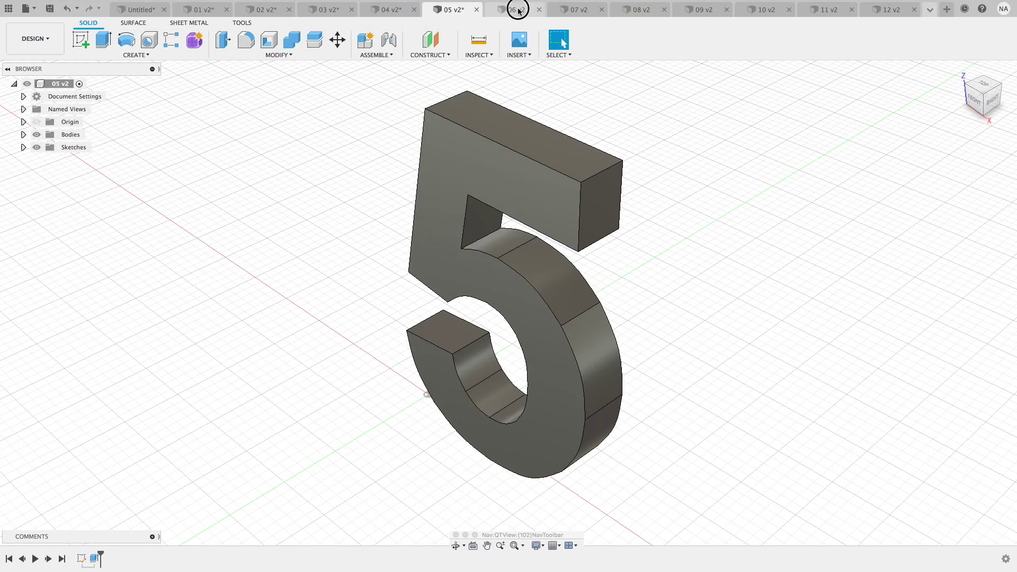
click(514, 10)
click(577, 9)
key(ctrl+Tab)
key(ctrl+Tab)
key(ctrl+Tab)
key(ctrl+Tab)
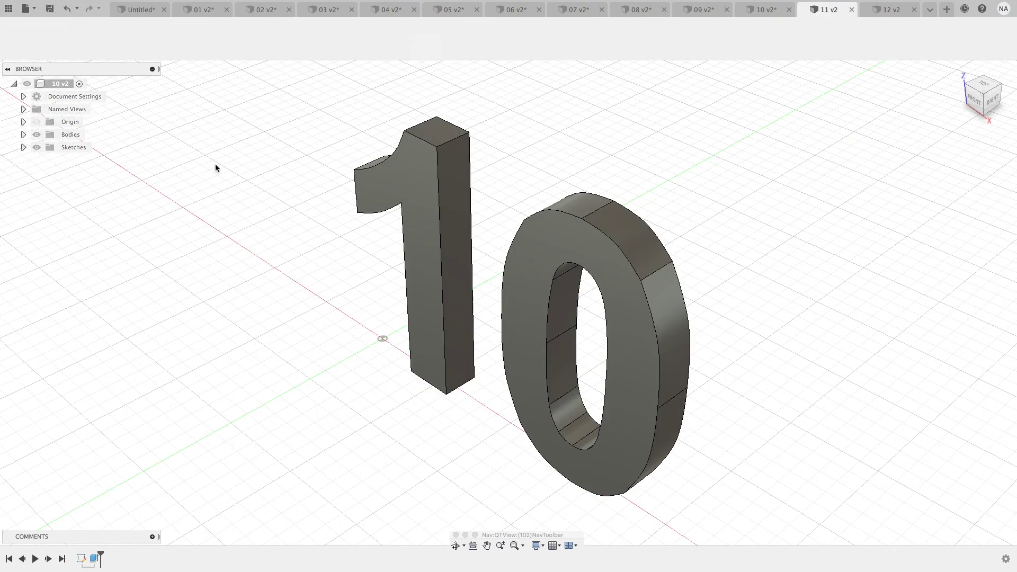
key(ctrl+Tab)
- Check the open-documents list, then open the Admin Project on the Fusion Team website
click(922, 168)
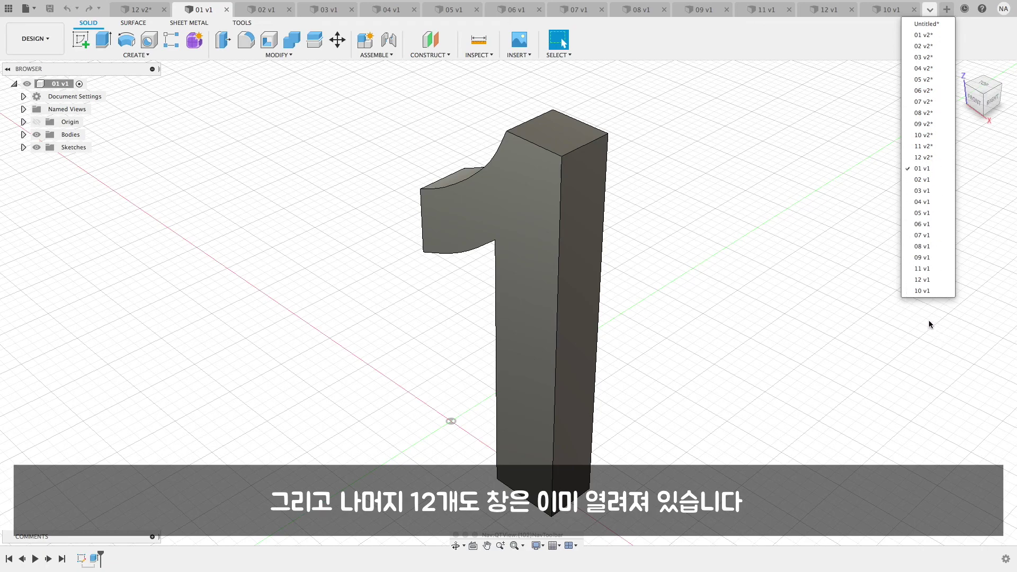
click(885, 318)
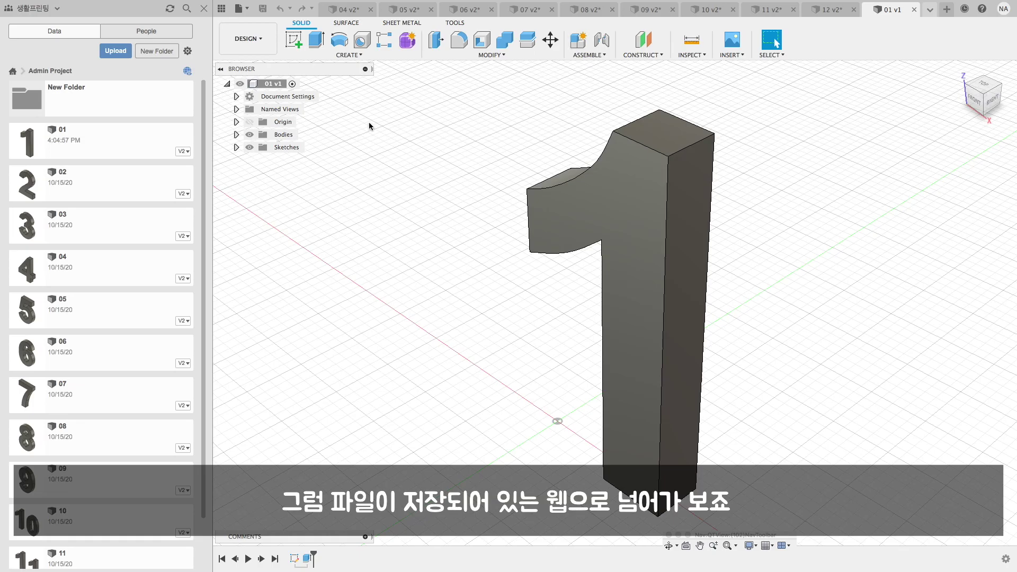
click(188, 71)
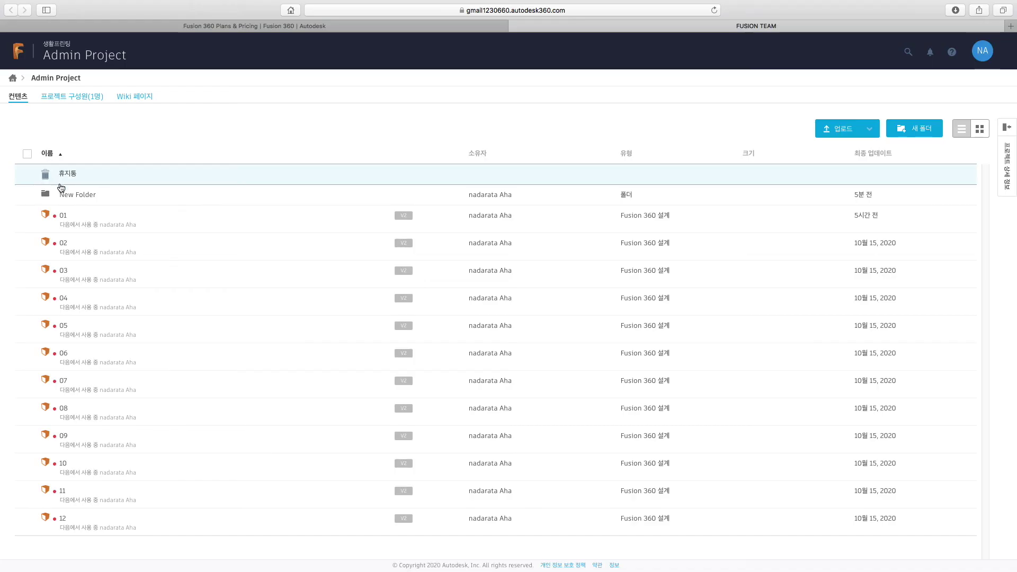
- Browse New Folder past the tour tips, then list download formats for design 02 in Admin Project
click(60, 195)
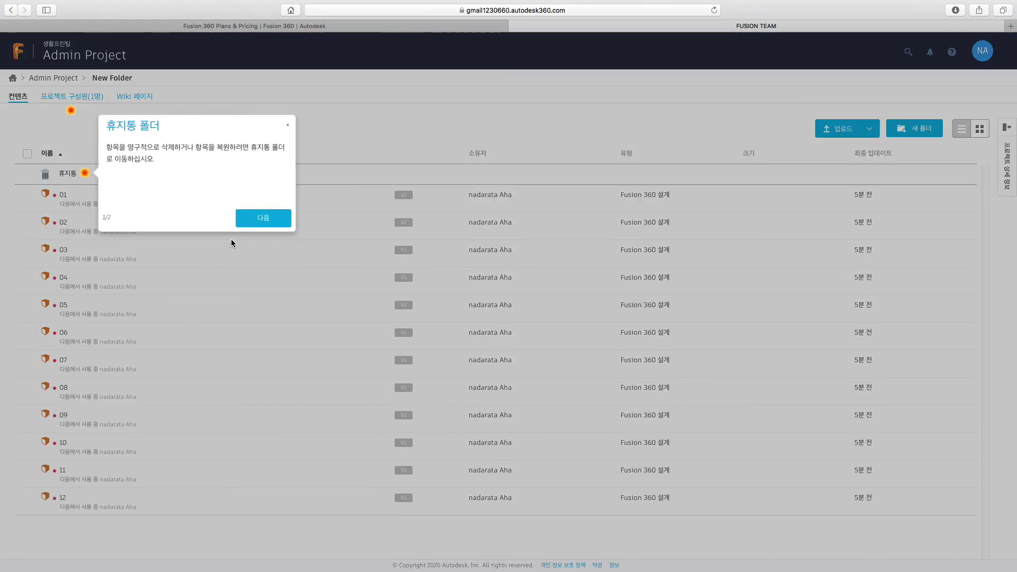
click(254, 219)
click(218, 225)
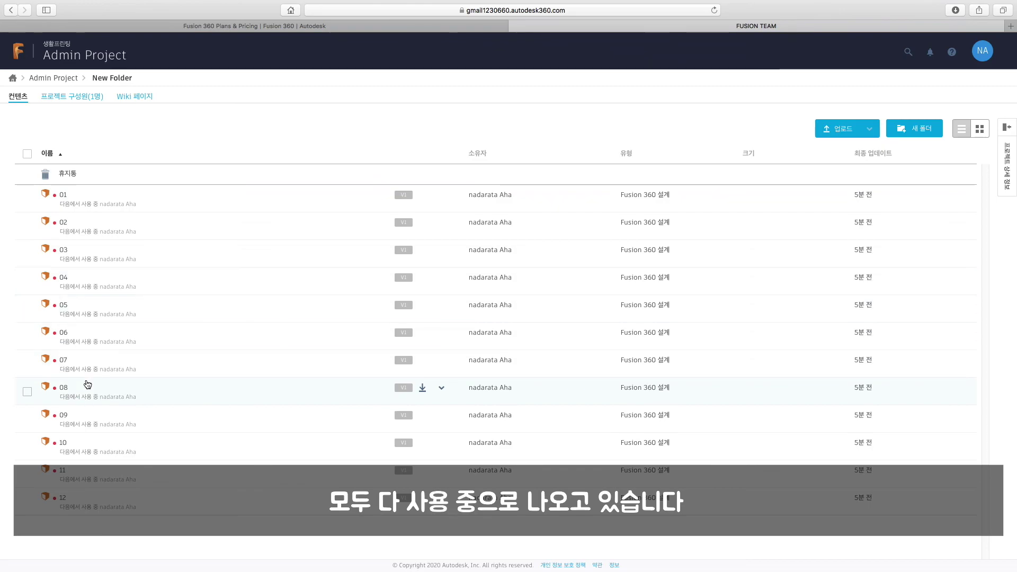
click(52, 80)
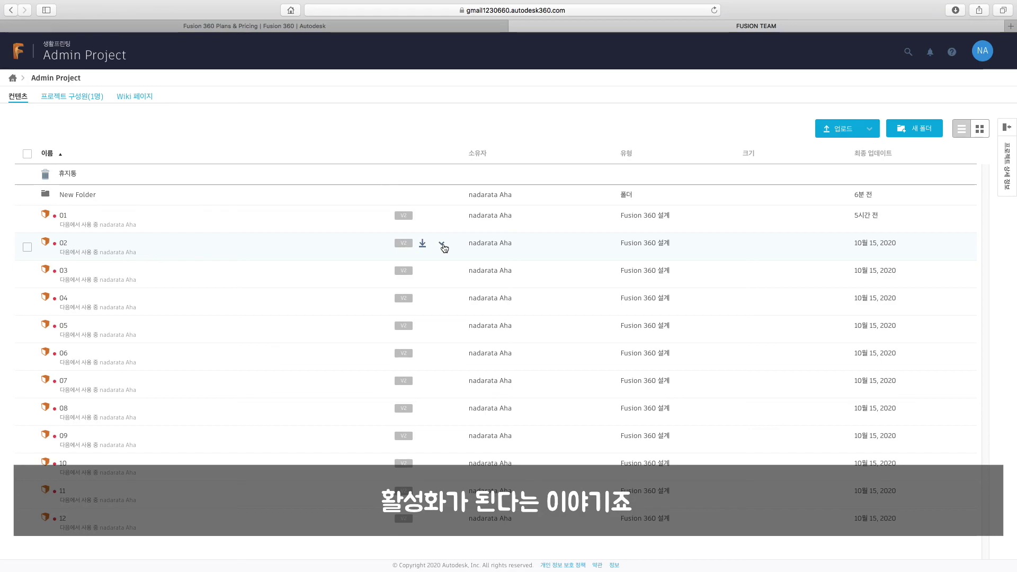
click(443, 247)
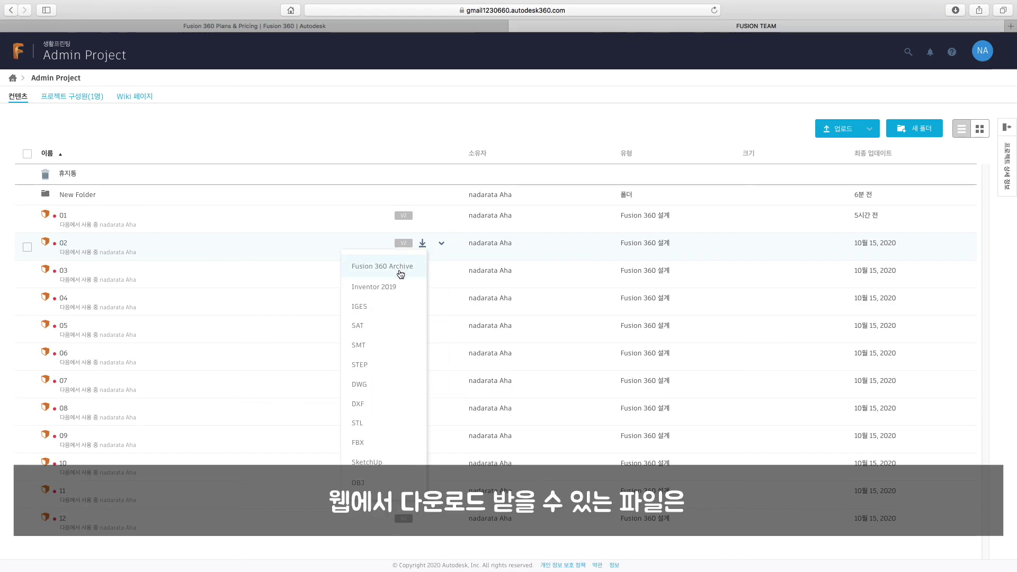